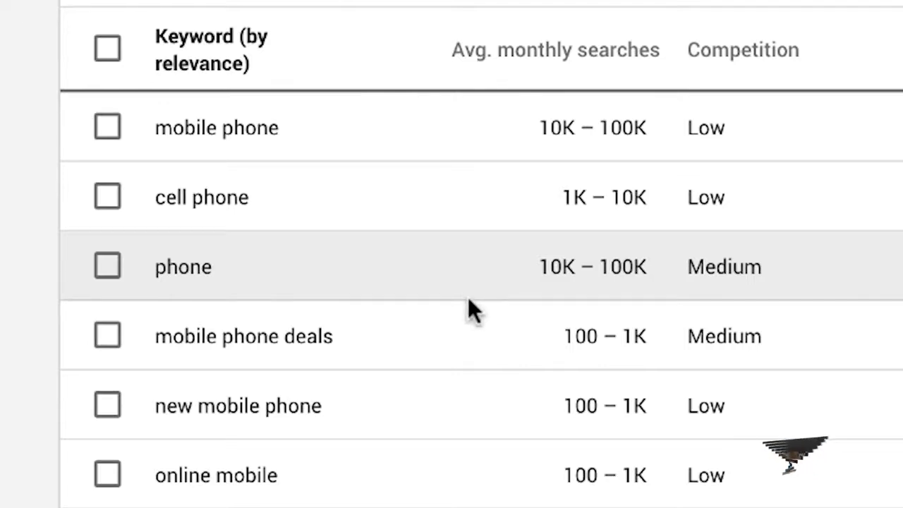
Sort the 738 'mobile phones' keyword ideas by Avg. monthly searches, highest first
scroll(468, 297, "down", 2)
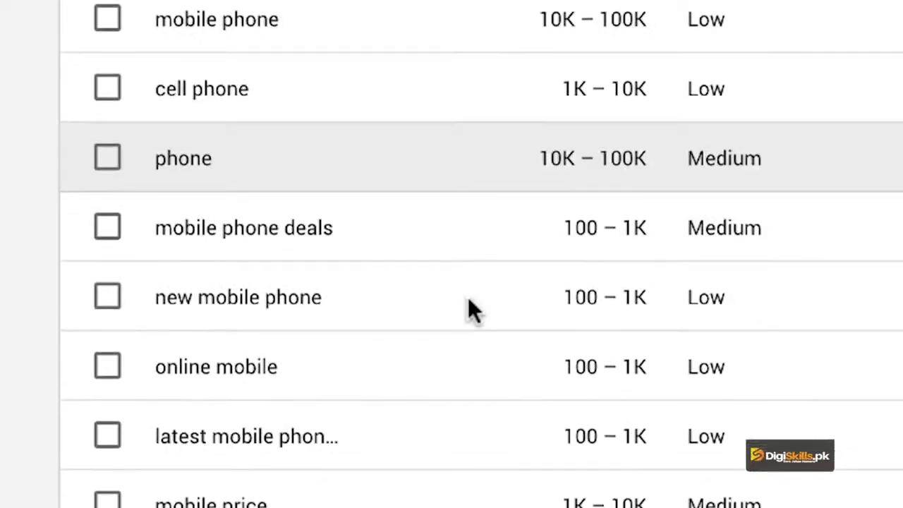
scroll(467, 297, "down", 2)
scroll(467, 297, "down", 1)
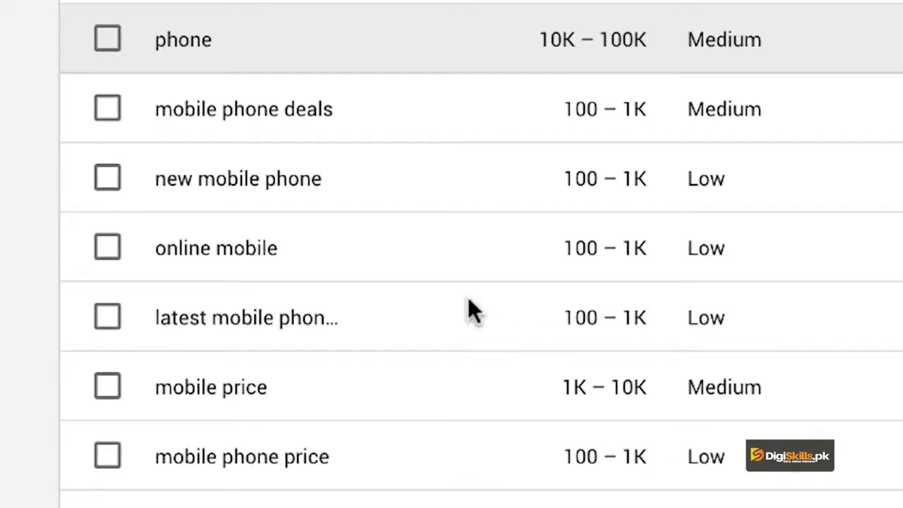
scroll(471, 310, "up", 4)
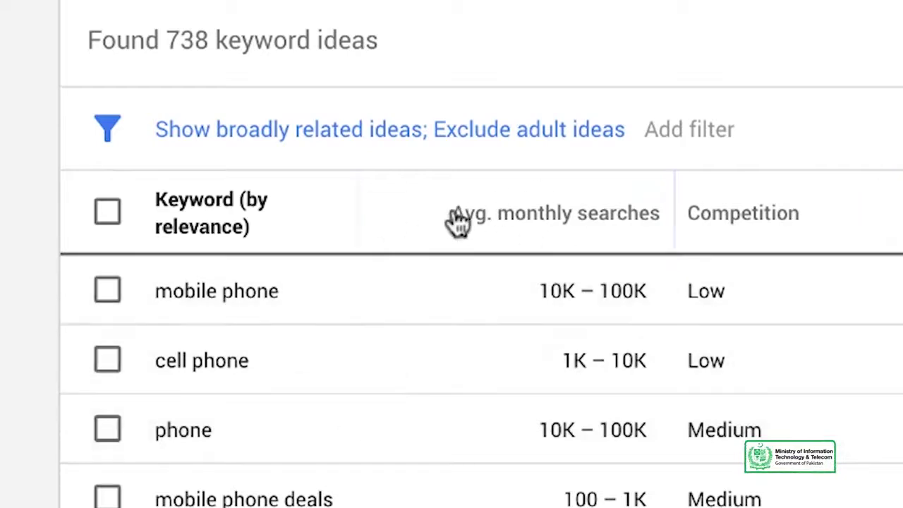
left_click(569, 246)
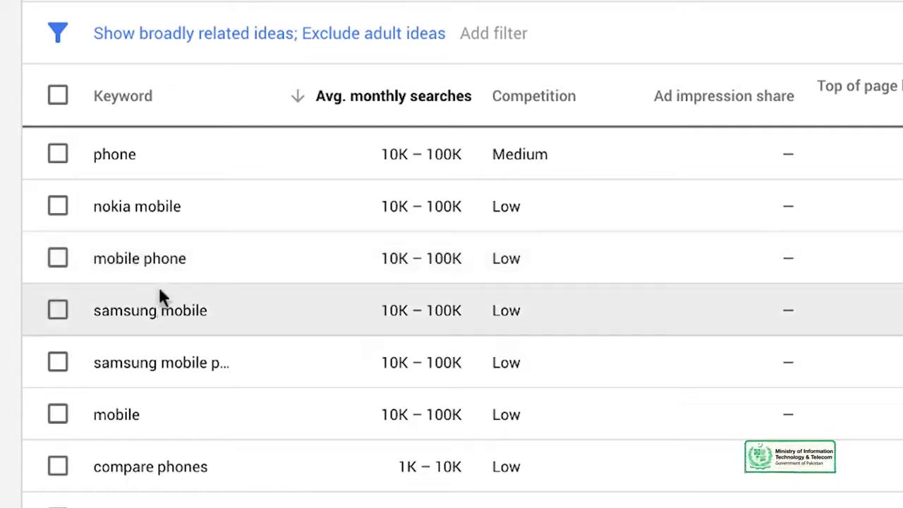
scroll(177, 259, "down", 2)
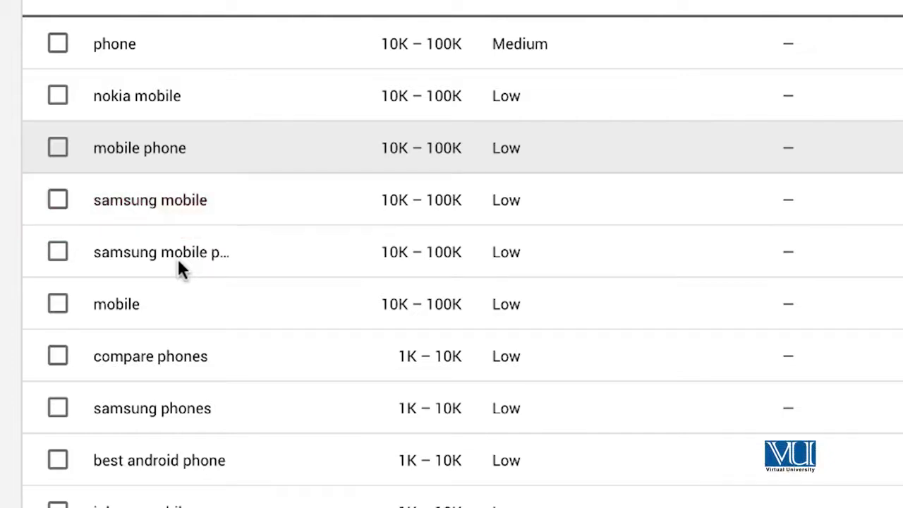
scroll(177, 263, "down", 3)
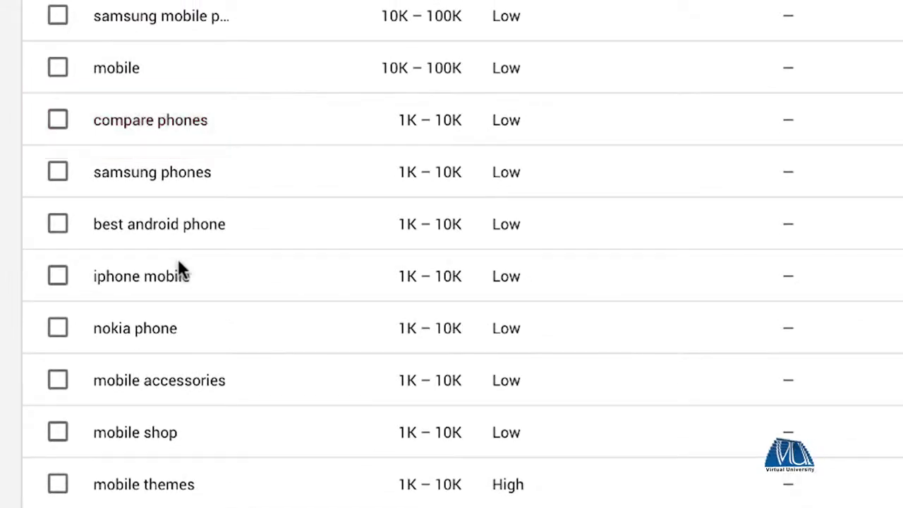
scroll(179, 270, "down", 1)
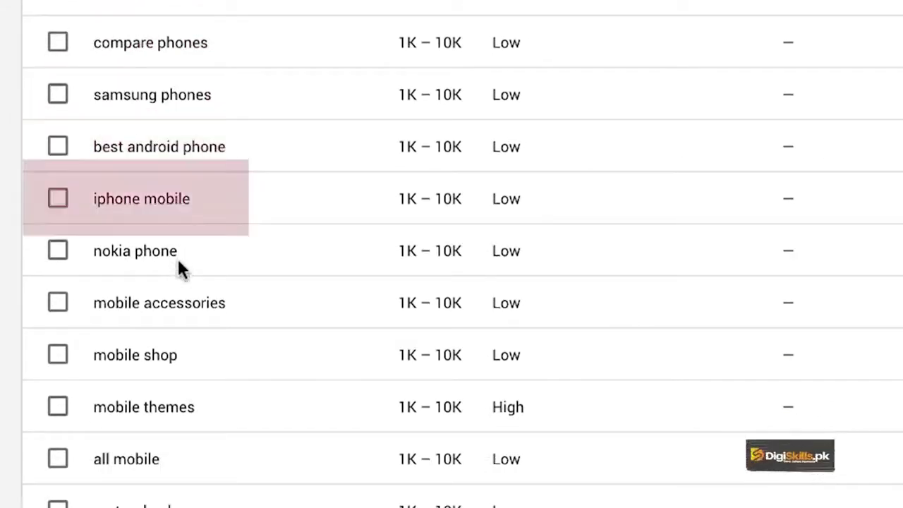
scroll(179, 270, "down", 10)
scroll(177, 263, "down", 7)
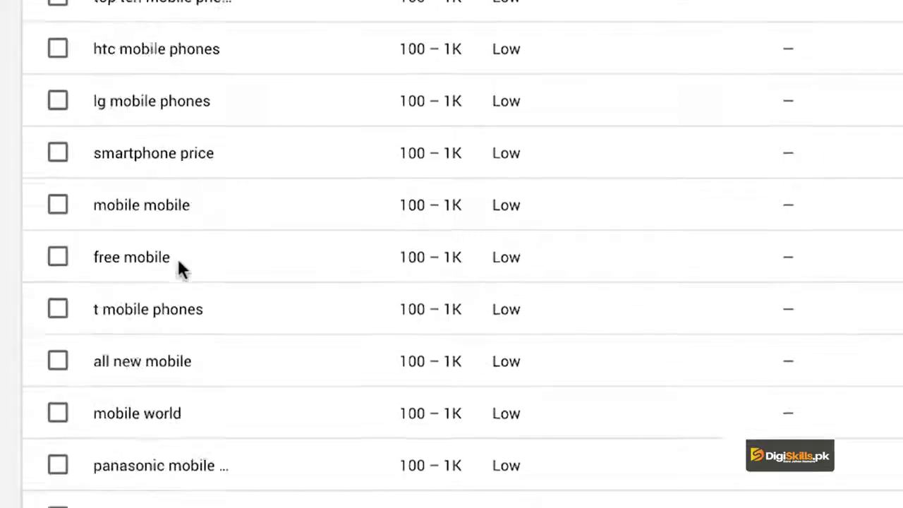
scroll(178, 262, "down", 3)
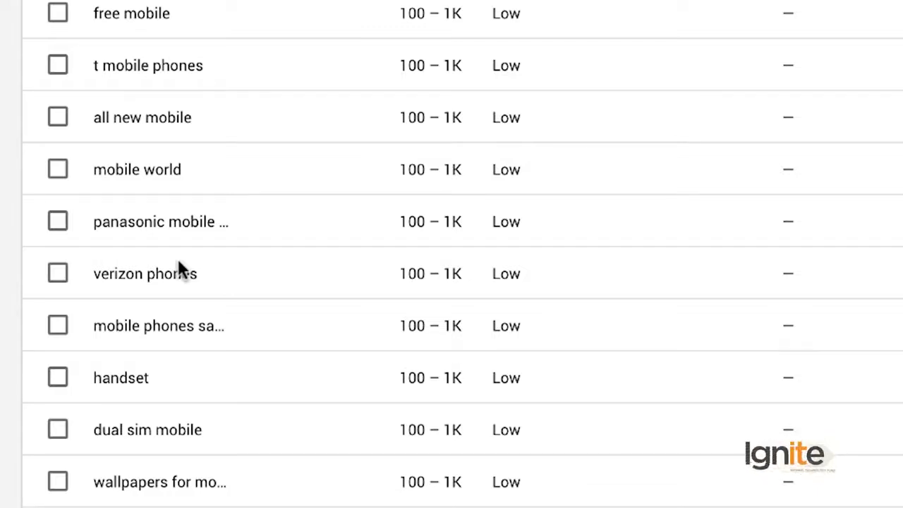
scroll(178, 264, "up", 10)
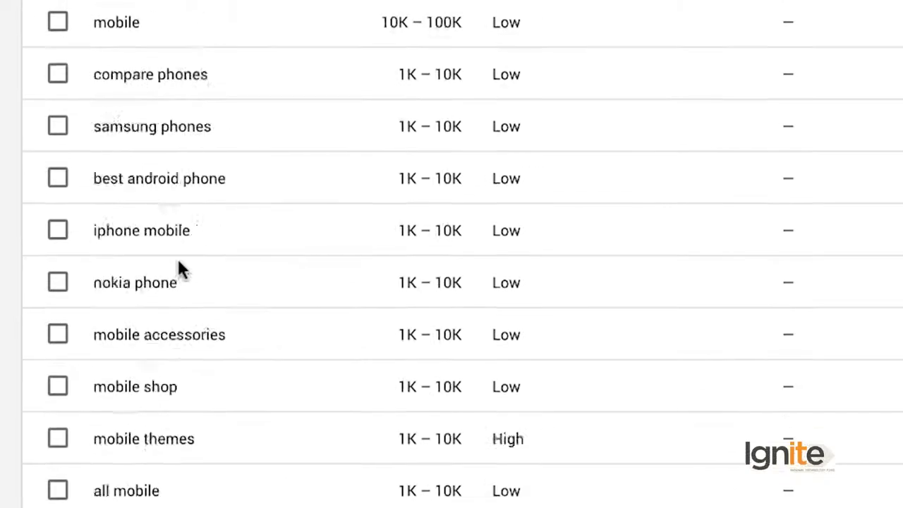
scroll(177, 263, "up", 5)
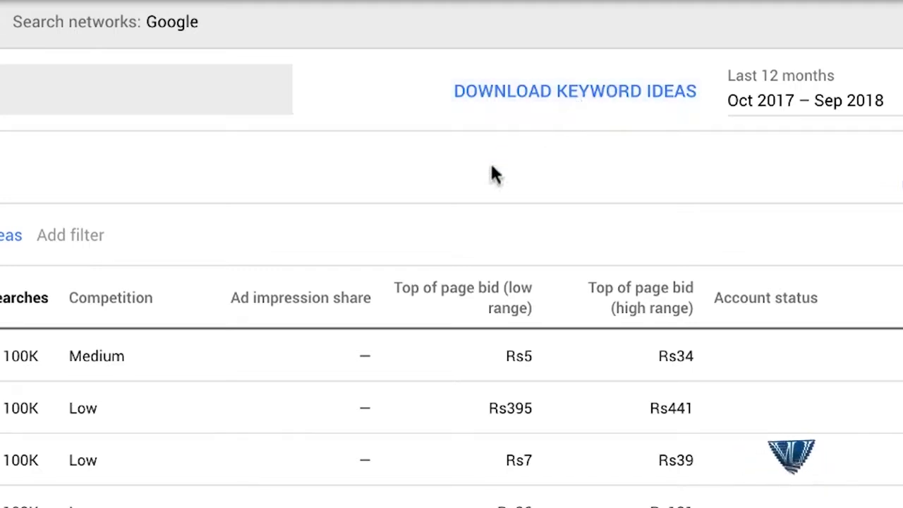
Download the keyword ideas as a Keyword Stats CSV and open it in a spreadsheet
left_click(523, 102)
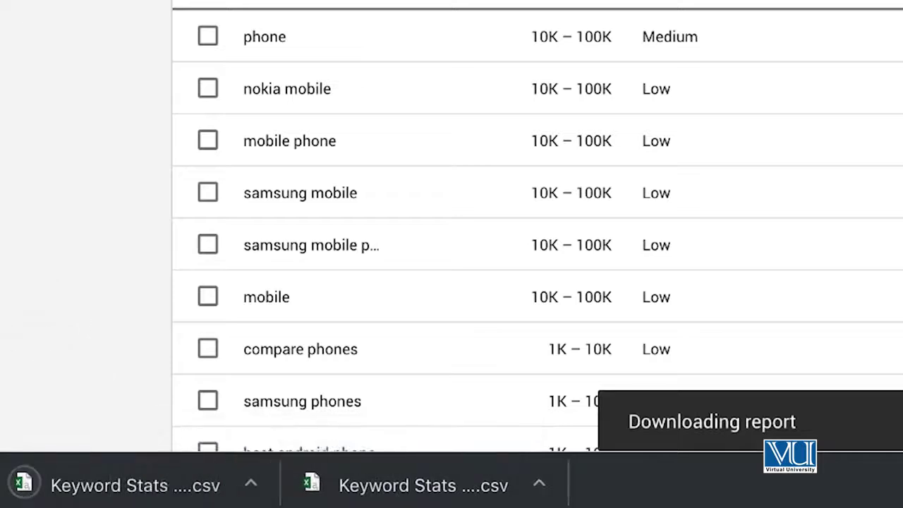
left_click(115, 487)
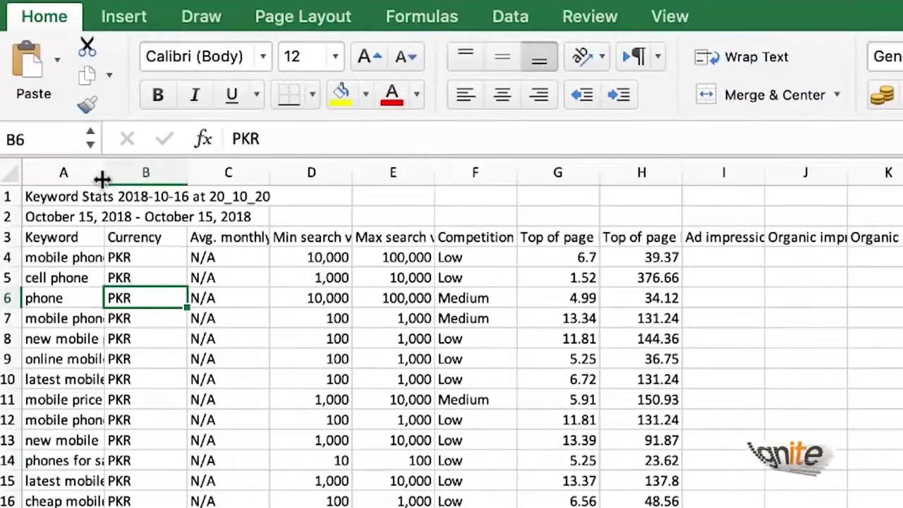
Widen column A to 24.83 so full keywords like 'mobile phone deals' show
mouse_move(104, 31)
left_mouse_down()
mouse_move(220, 192)
mouse_move(264, 196)
left_mouse_up()
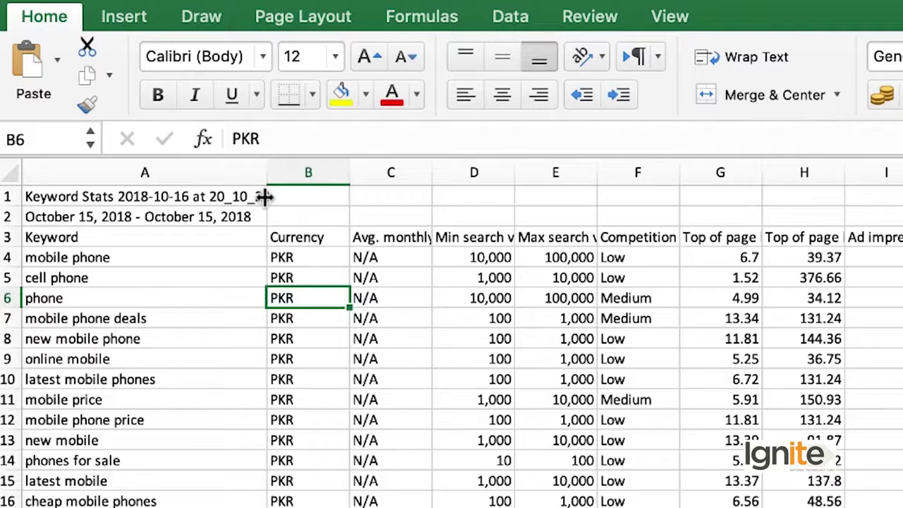
left_click(134, 317)
scroll(134, 318, "down", 10)
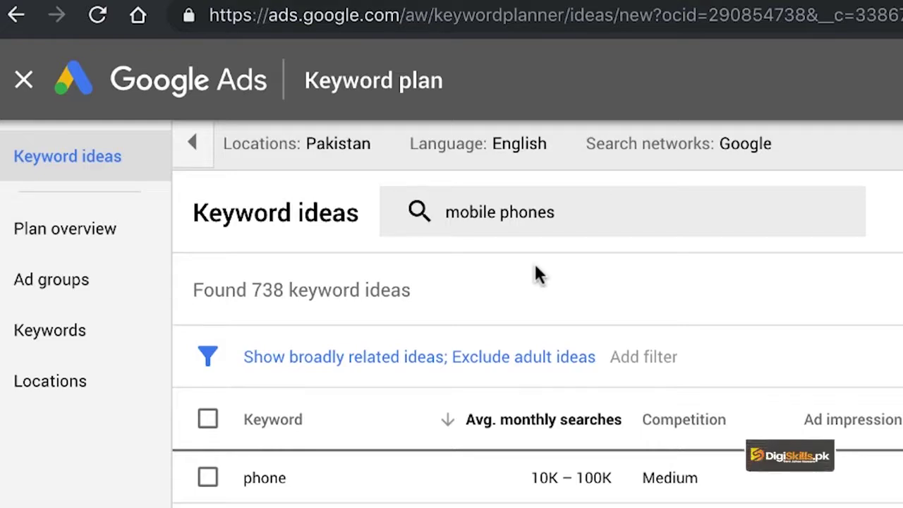
Replace the 'mobile phones' seed keyword with 'mobile phone prices'
left_click(672, 219)
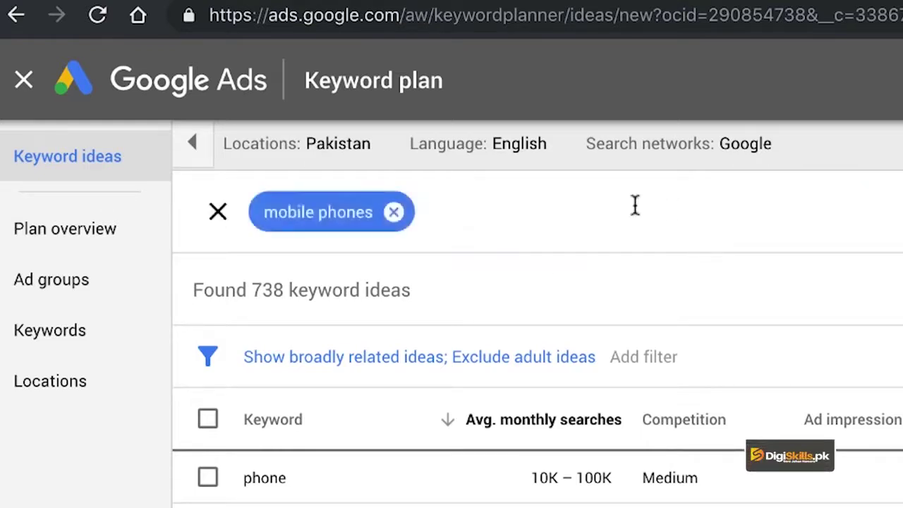
key("BackSpace")
type("mobil")
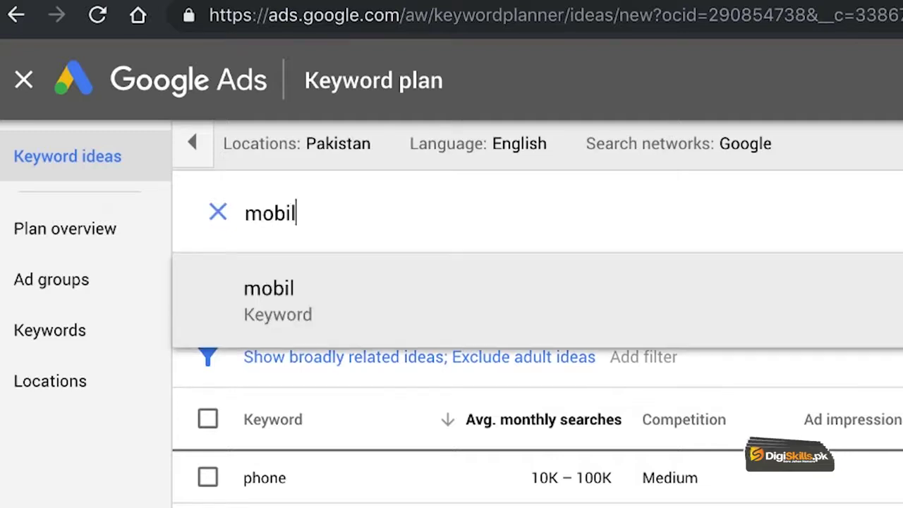
type("e phone")
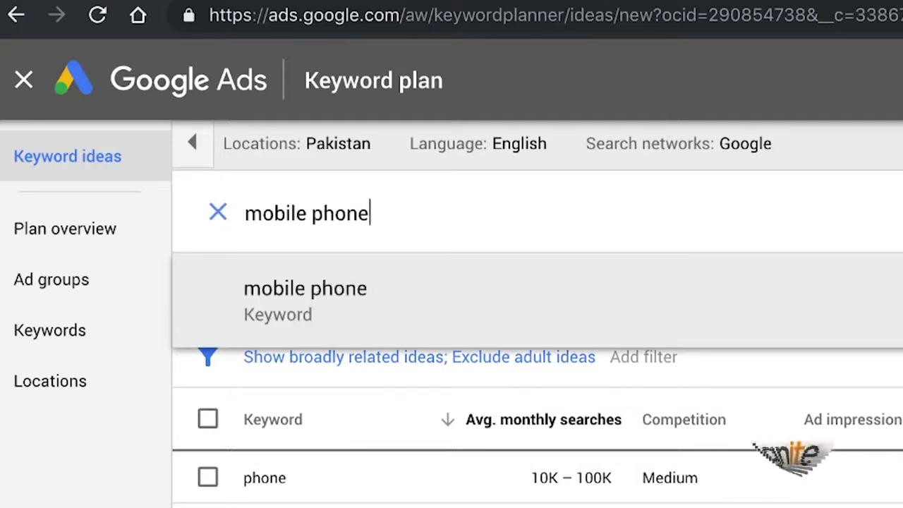
type(" prices")
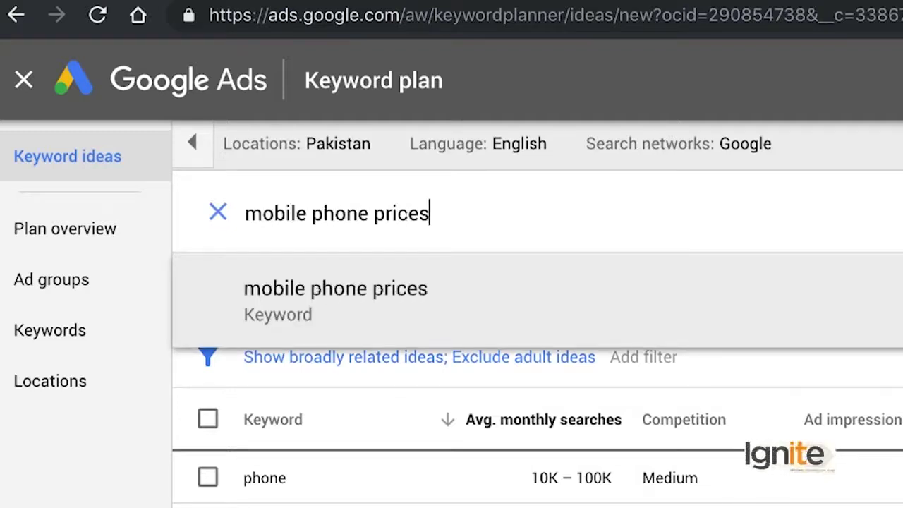
key("Return")
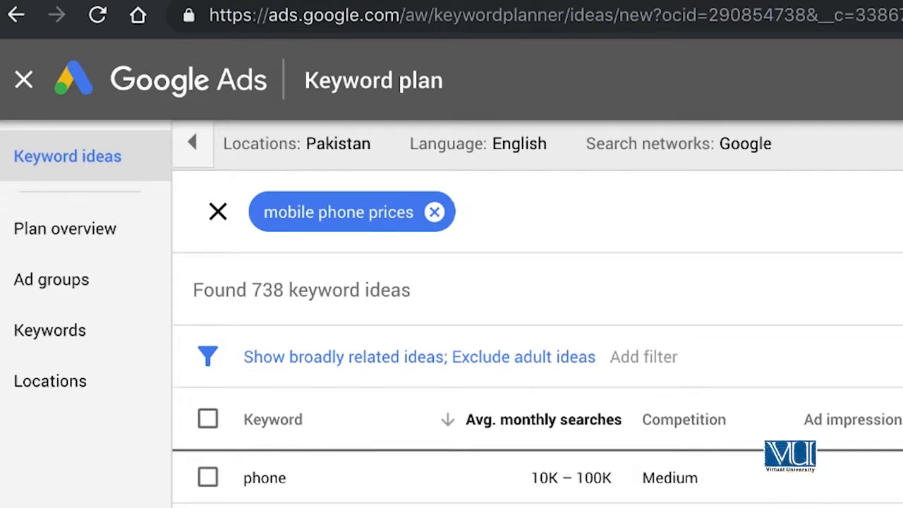
Run the search to load 826 keyword ideas for 'mobile phone prices'
key("Return")
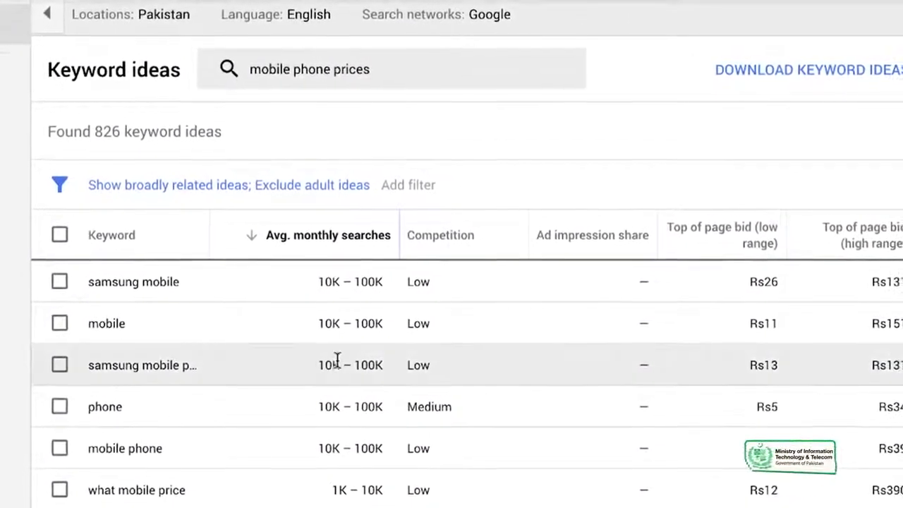
Review the 826 'mobile phone prices' ideas and download them as a CSV report
scroll(334, 361, "down", 2)
scroll(334, 361, "down", 2)
scroll(330, 363, "down", 1)
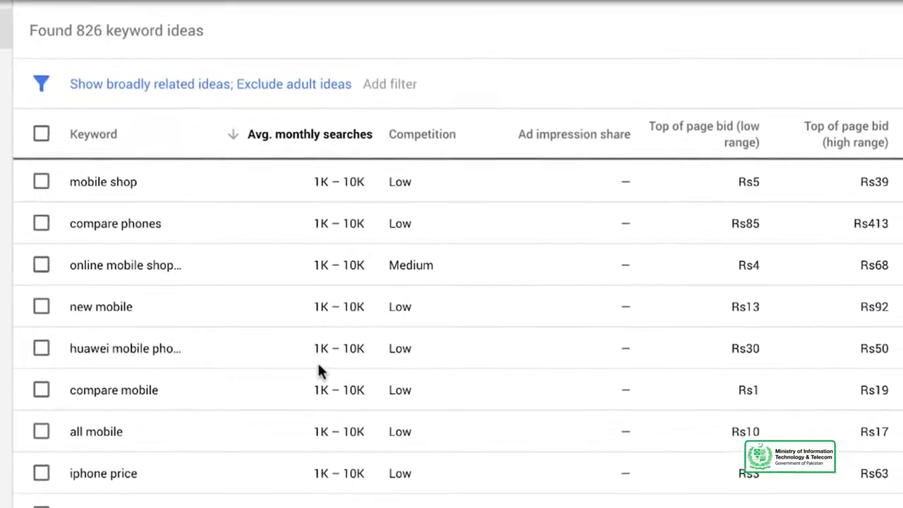
scroll(317, 371, "up", 5)
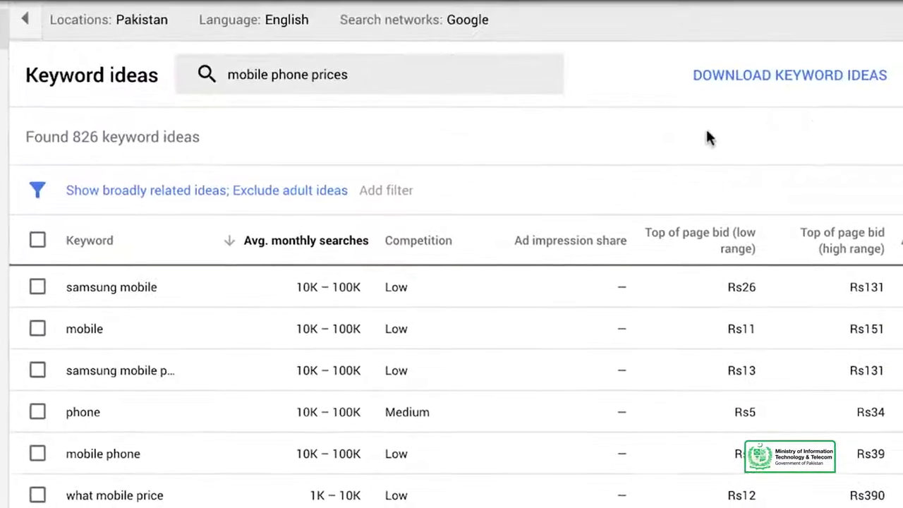
left_click(772, 90)
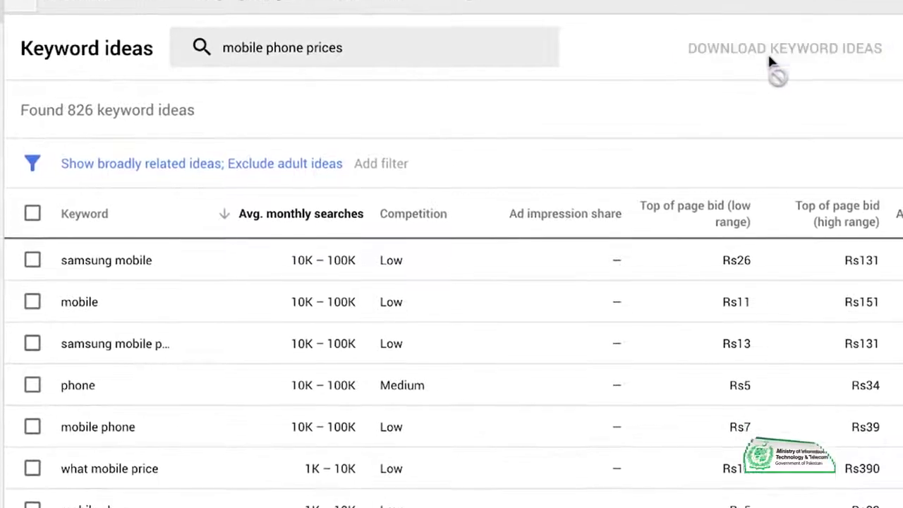